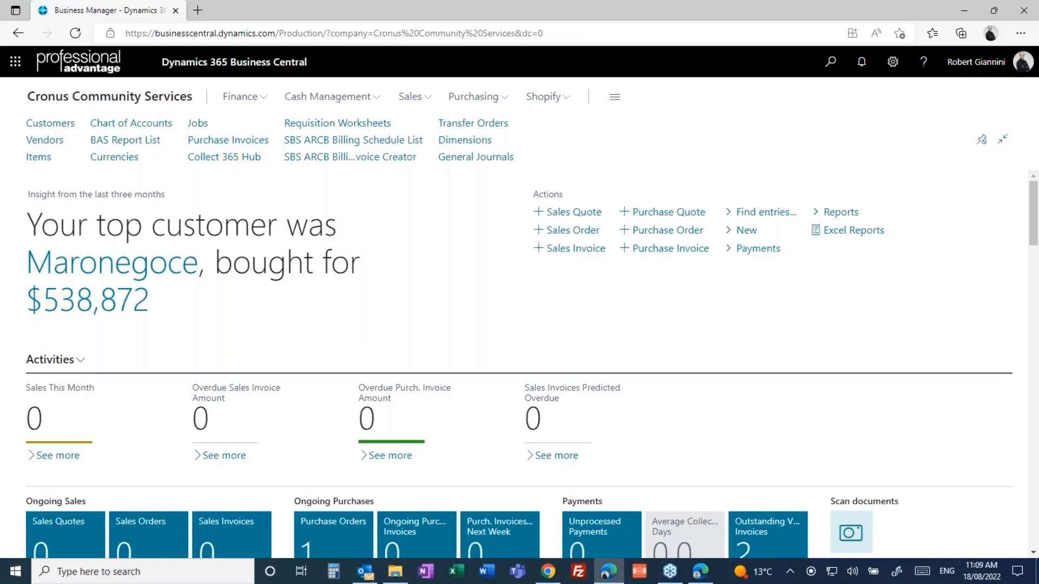
Switch to Outlook, open the NFP Dem mail folder, and copy the Continia recipient address from the RE: Invoice e-mail.
left_click(370, 575)
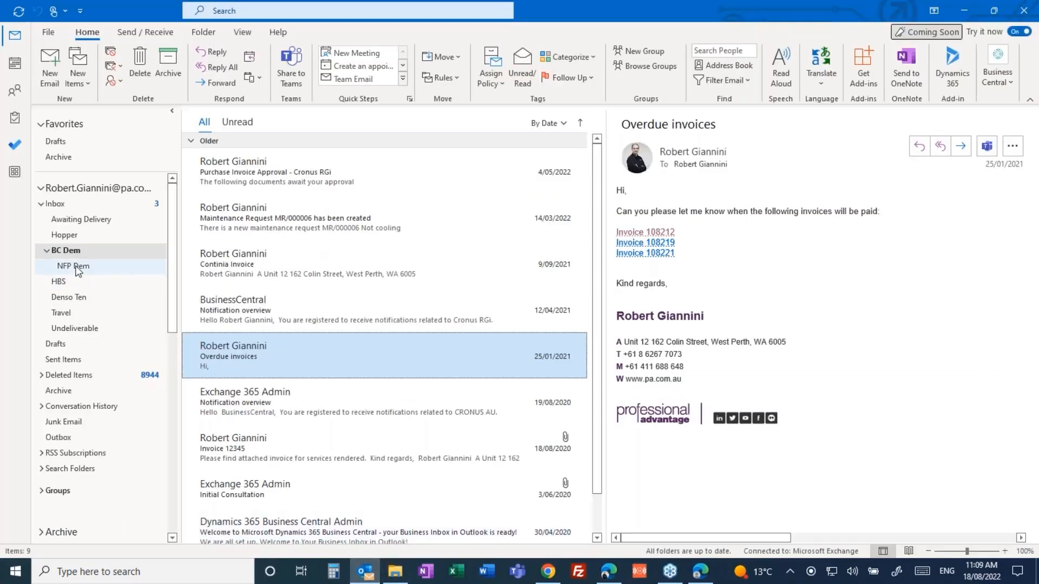
left_click(73, 266)
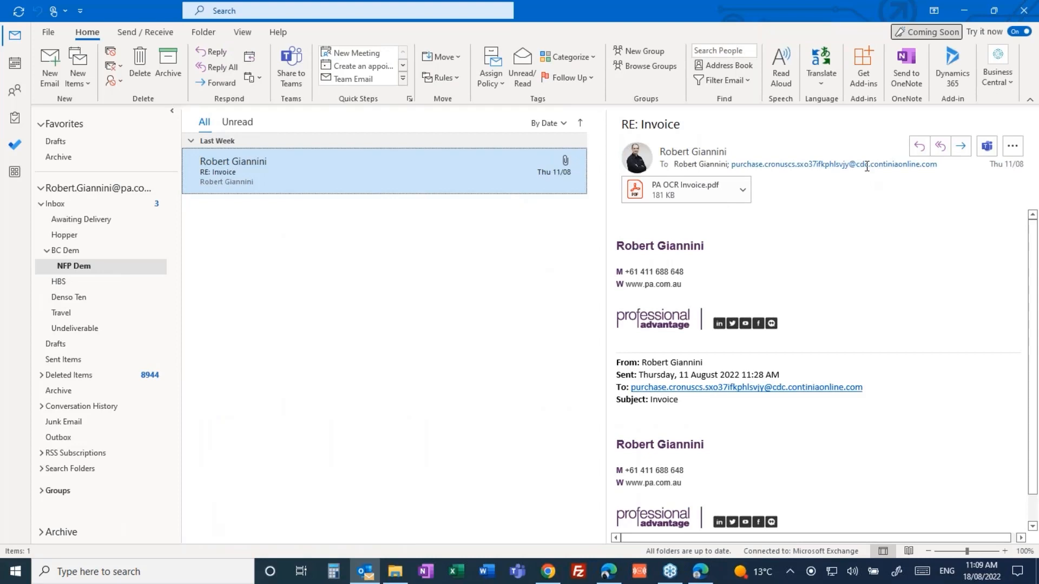
right_click(866, 166)
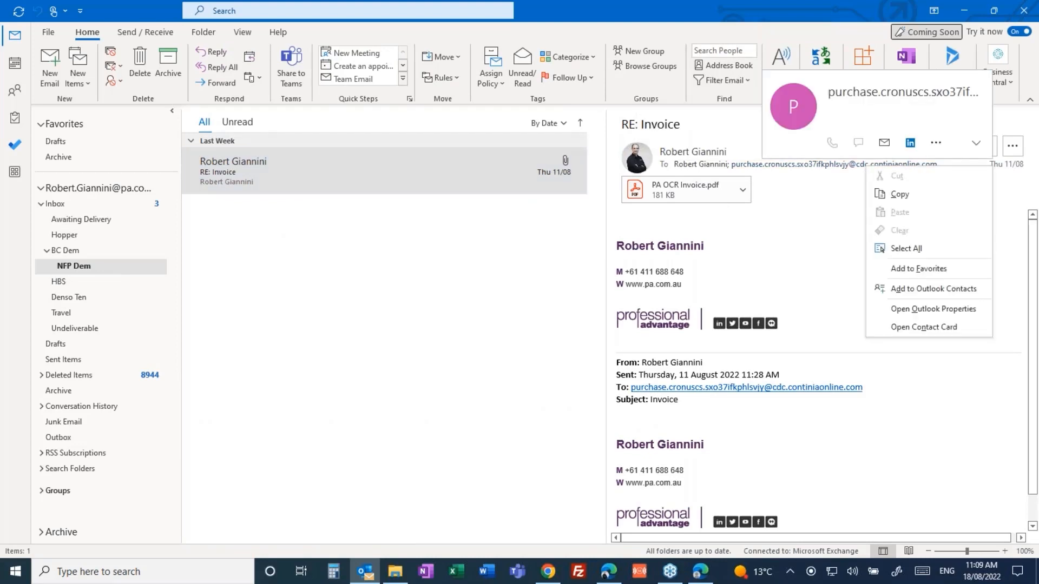
left_click(891, 200)
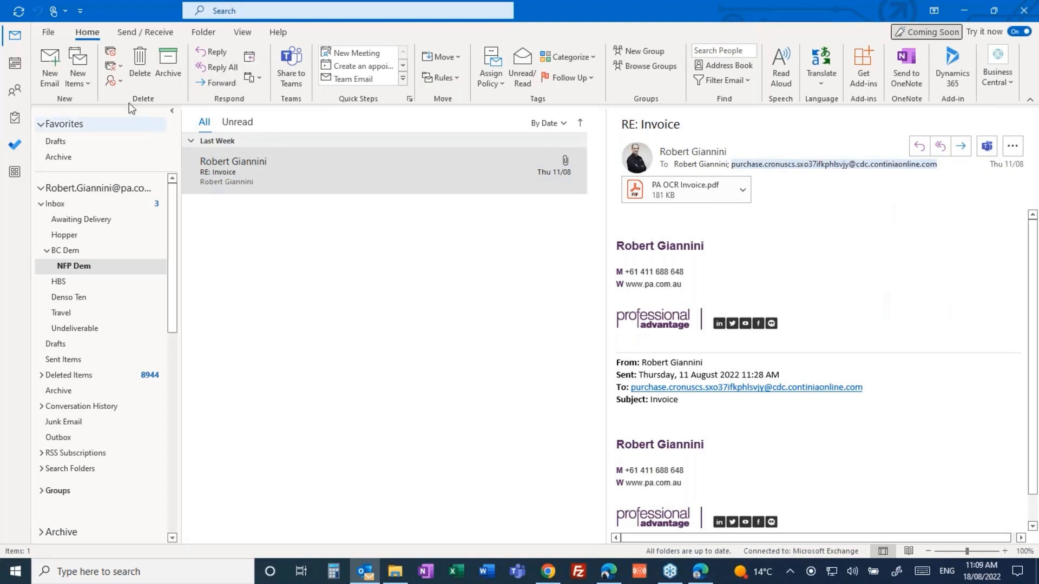
Forward the invoice e-mail with its PA OCR Invoice.pdf attachment to the copied Continia purchase address.
left_click(961, 146)
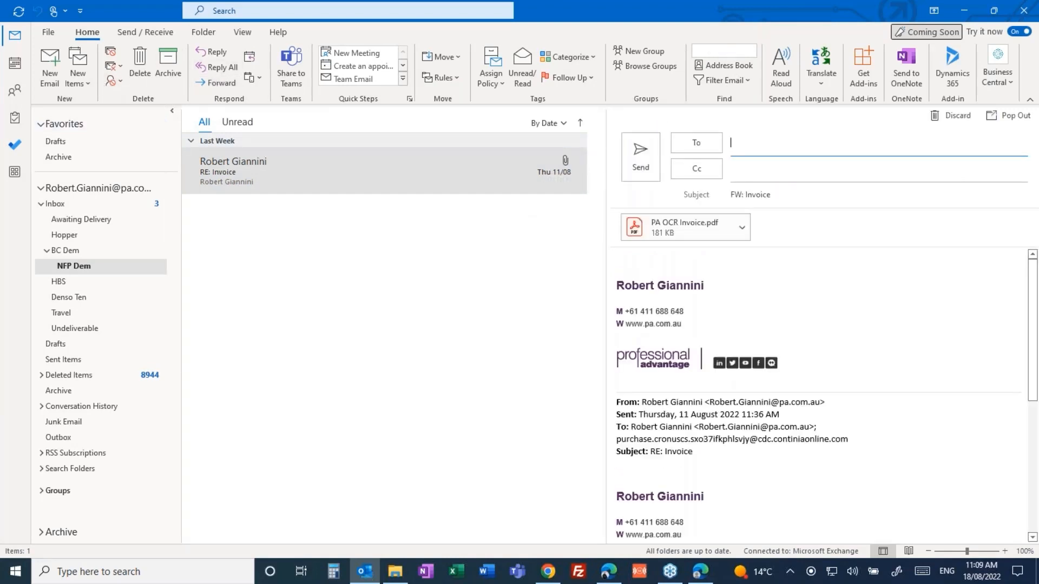
key("ctrl+v")
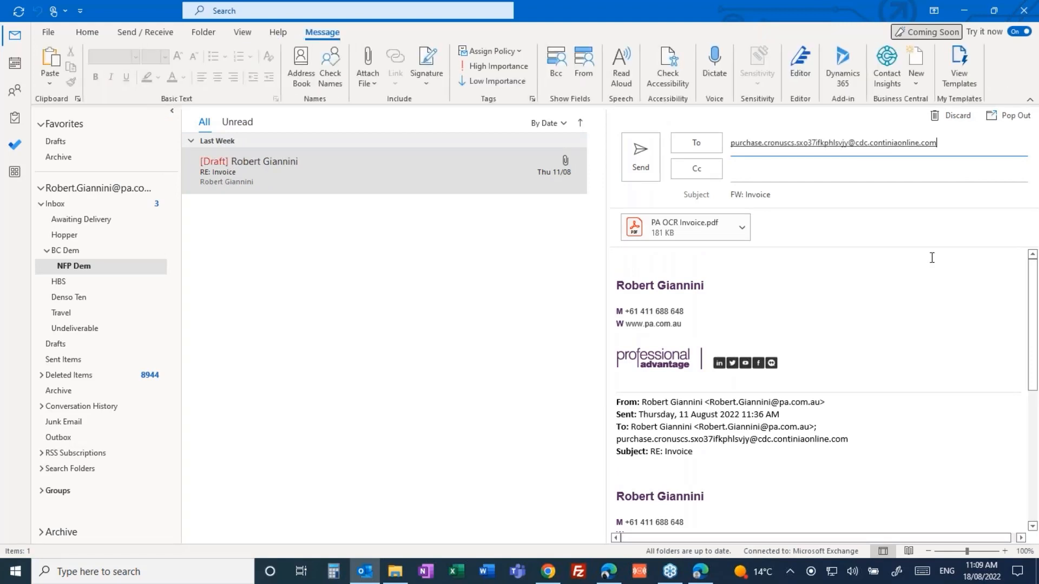
key("Tab")
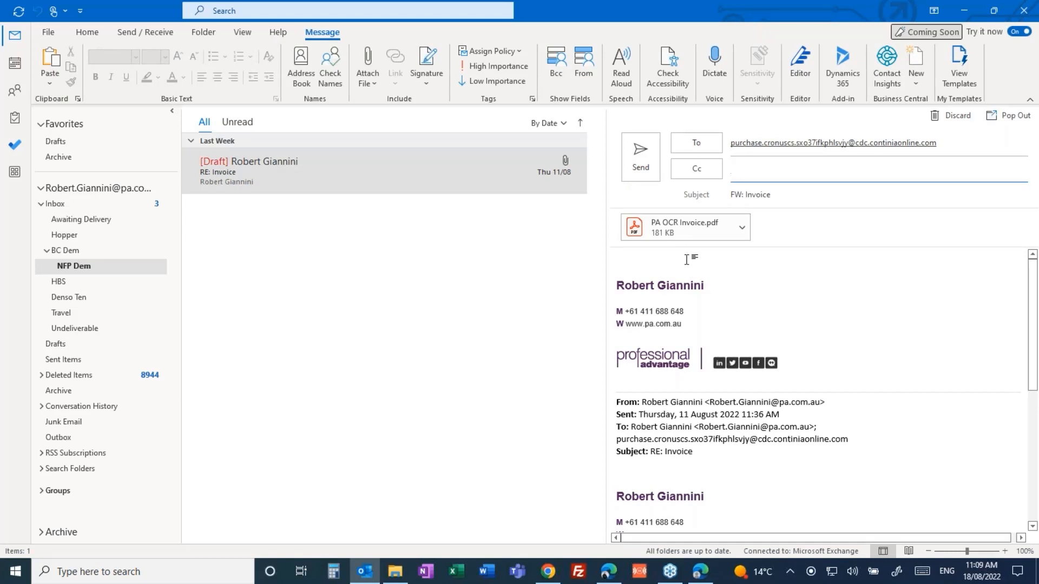
left_click(640, 156)
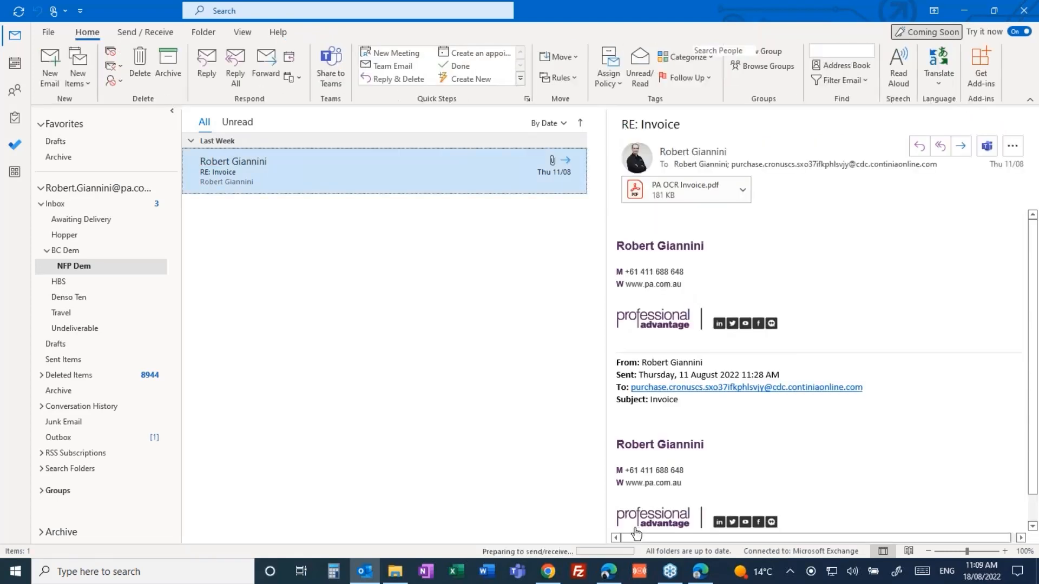
Switch to the Business Central window with the Accountant role centre and dismiss the Get started banner.
mouse_move(701, 579)
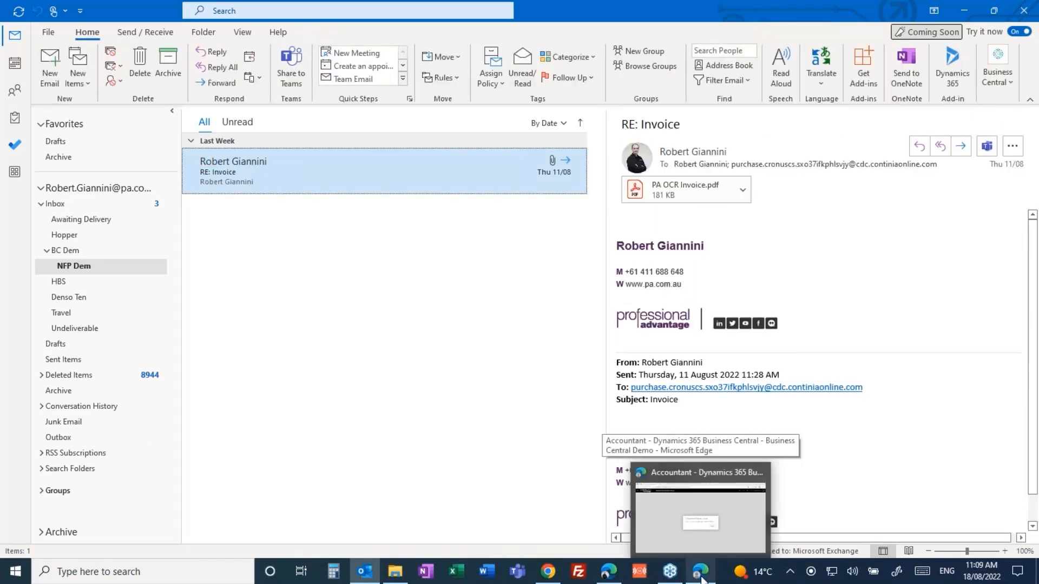
left_click(701, 579)
left_click(615, 346)
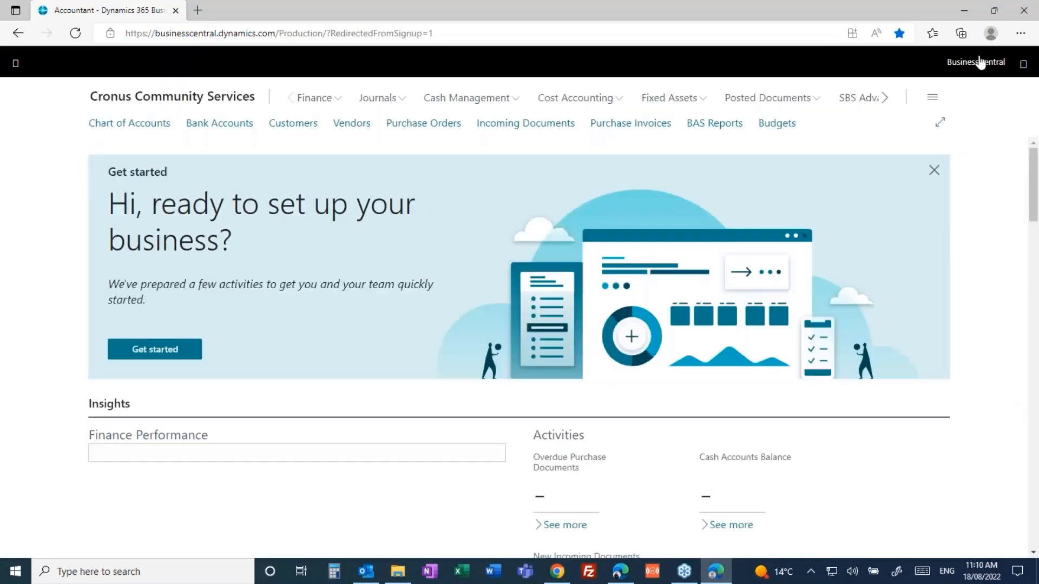
left_click(933, 170)
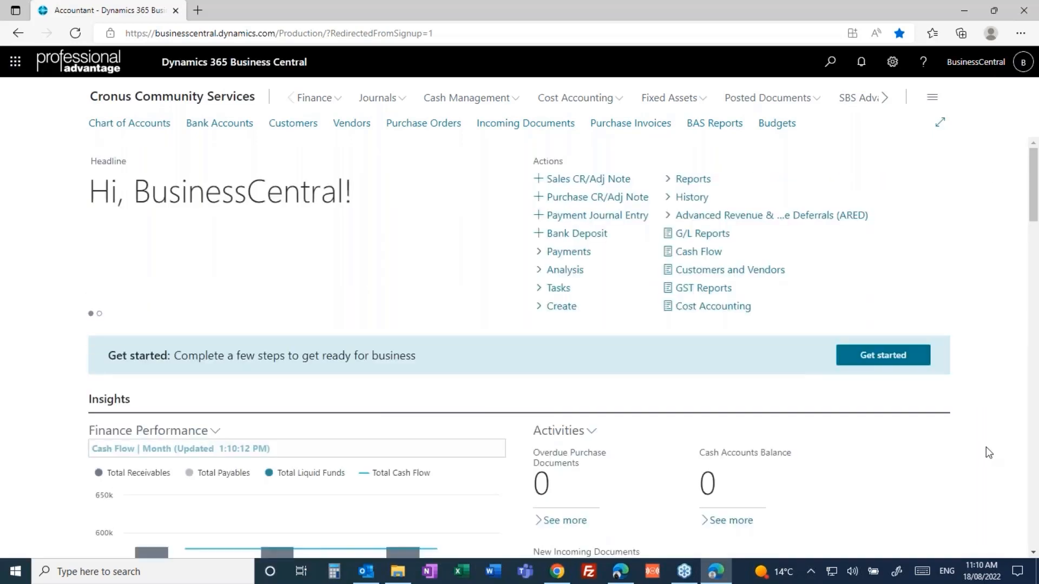
Import the waiting file through Continia Document Capture Activities.
scroll(986, 447, "down", 10)
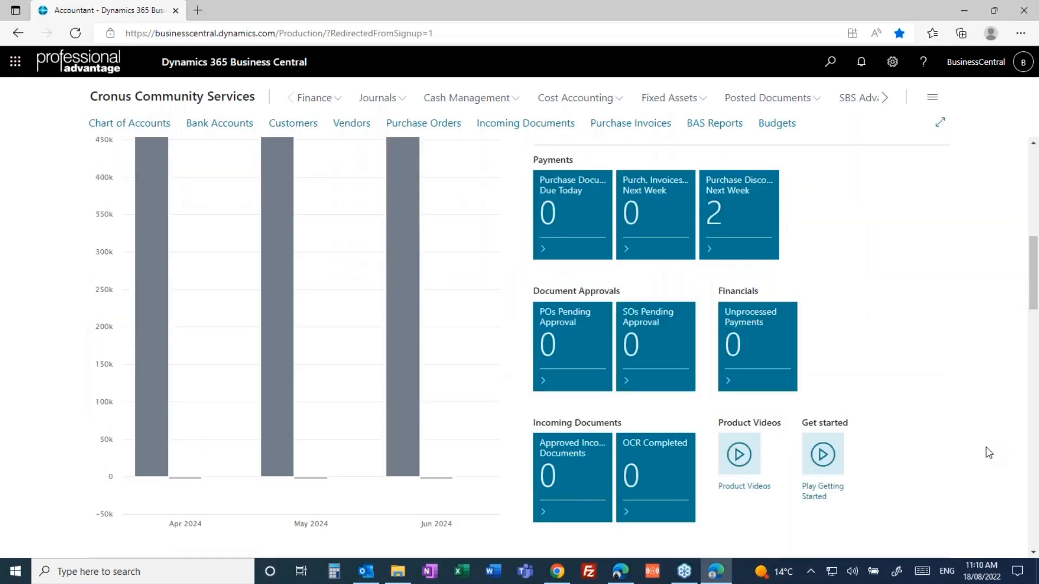
scroll(985, 452, "down", 1)
scroll(984, 457, "down", 4)
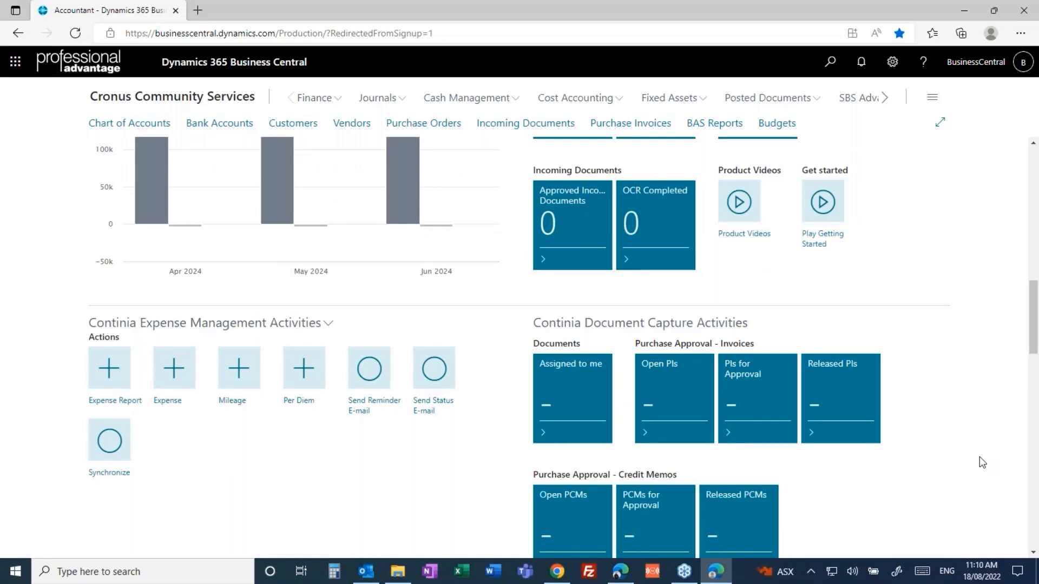
scroll(979, 457, "down", 1)
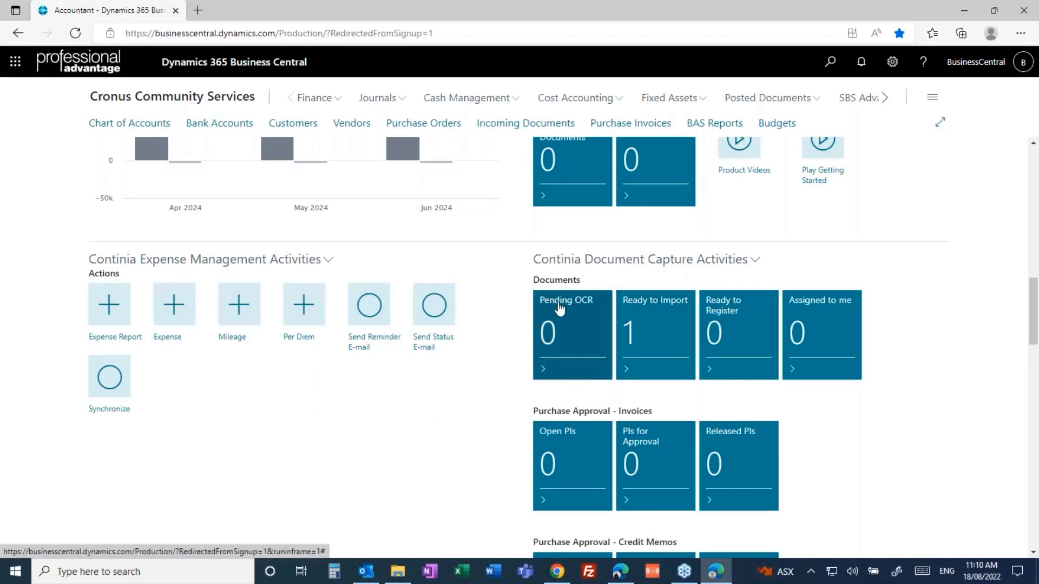
scroll(914, 406, "down", 2)
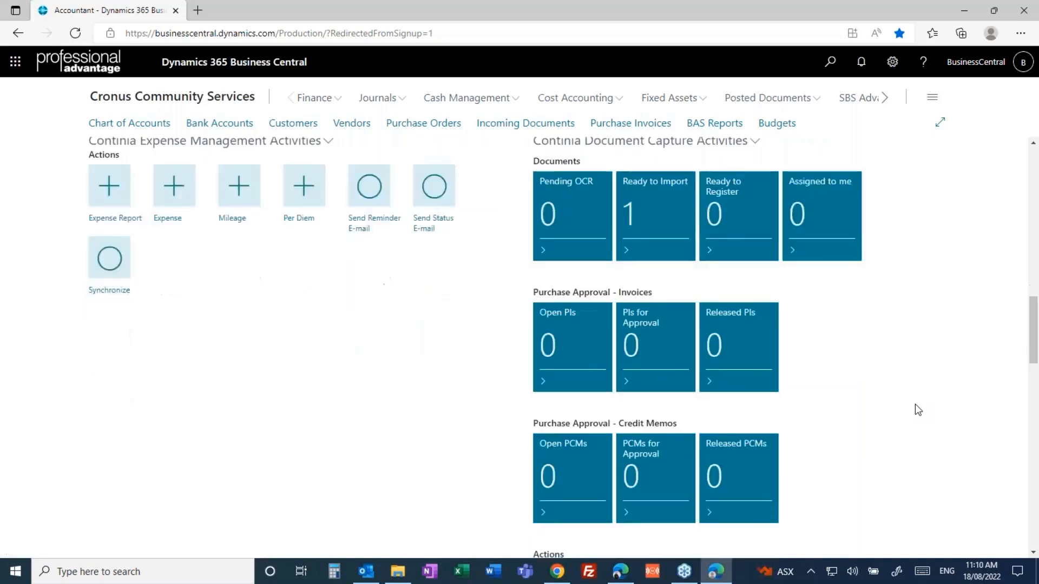
scroll(918, 409, "down", 3)
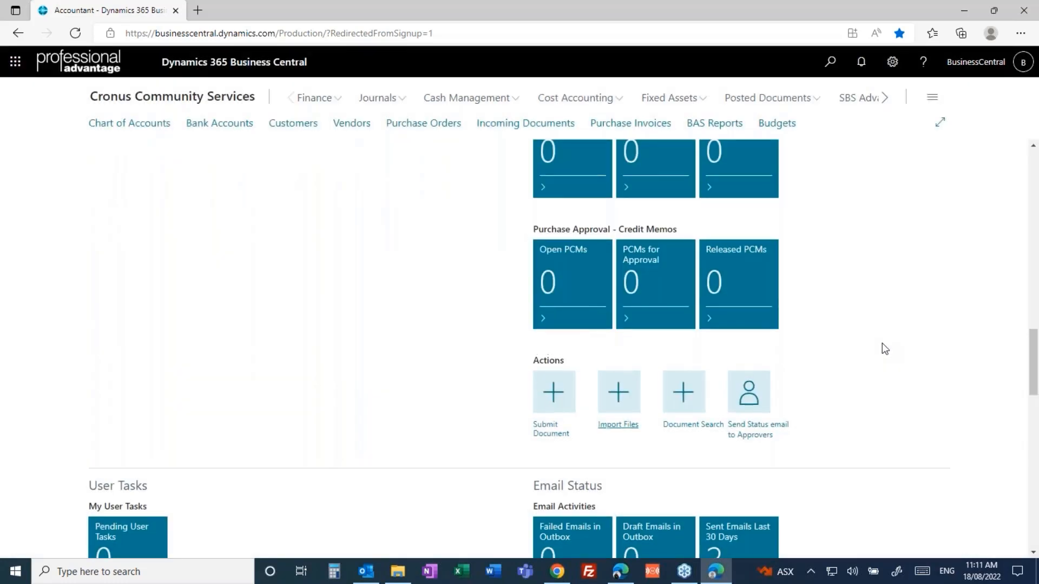
Open the document that is ready to register, review its captured header and comments, and register it as a purchase invoice.
scroll(885, 373, "up", 5)
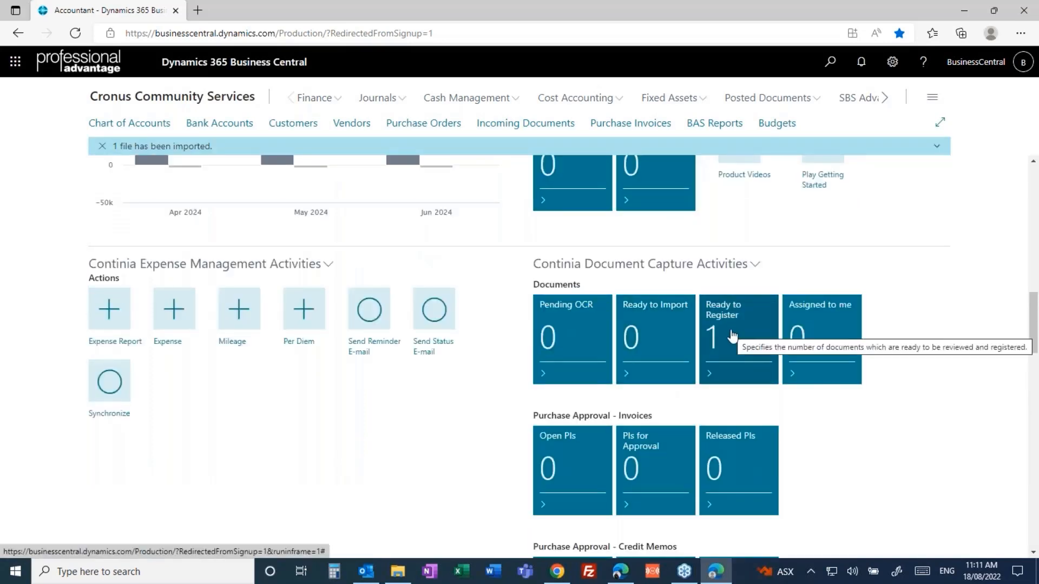
left_click(731, 336)
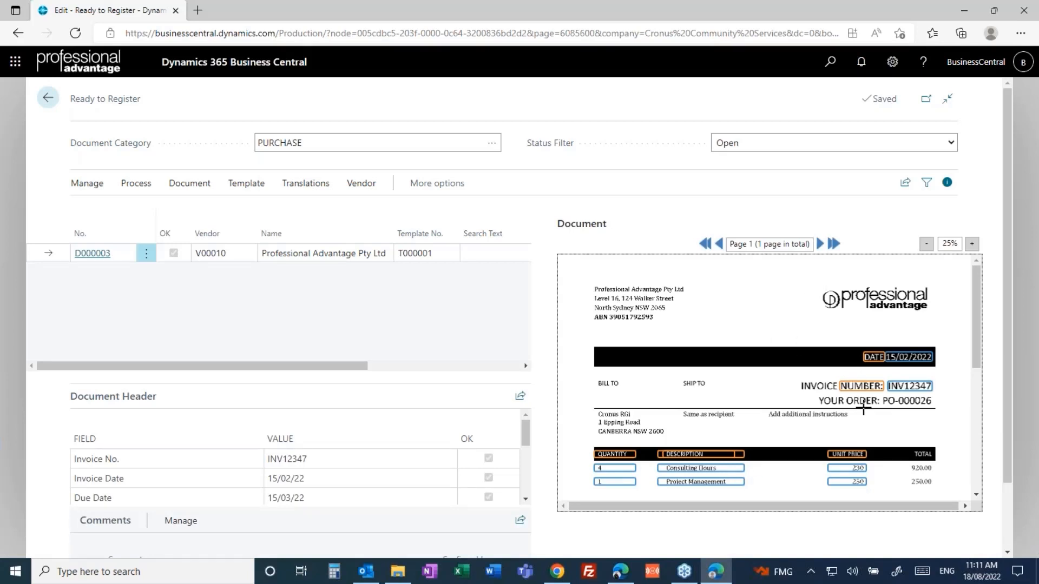
scroll(874, 430, "down", 1)
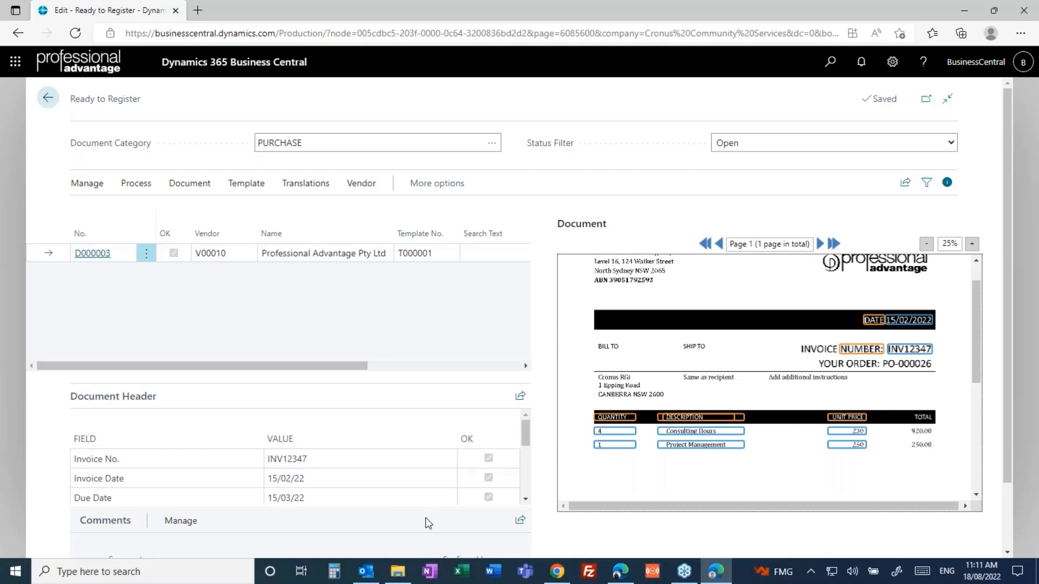
scroll(428, 523, "down", 3)
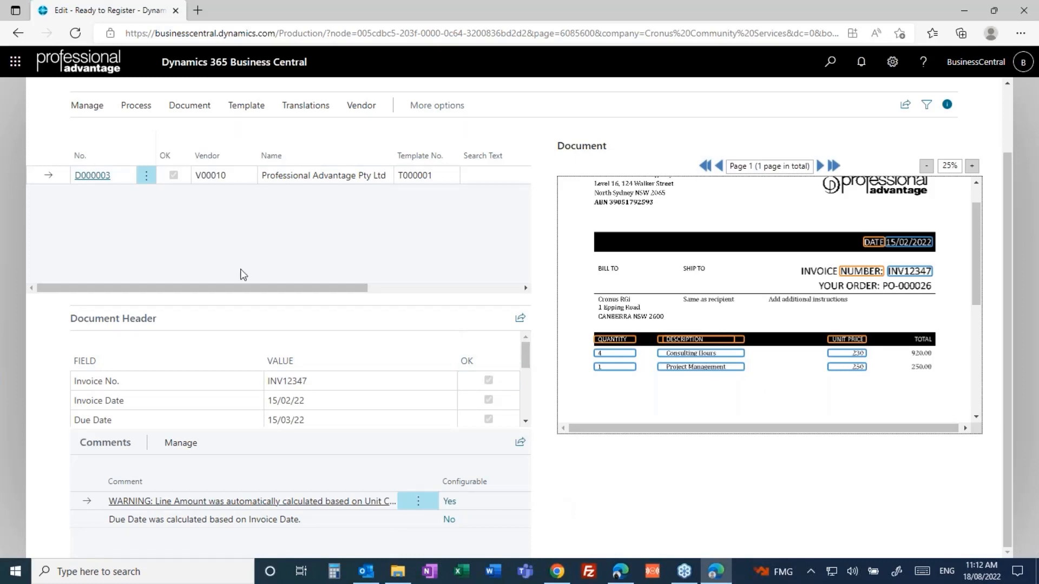
scroll(342, 399, "down", 1)
scroll(343, 398, "up", 1)
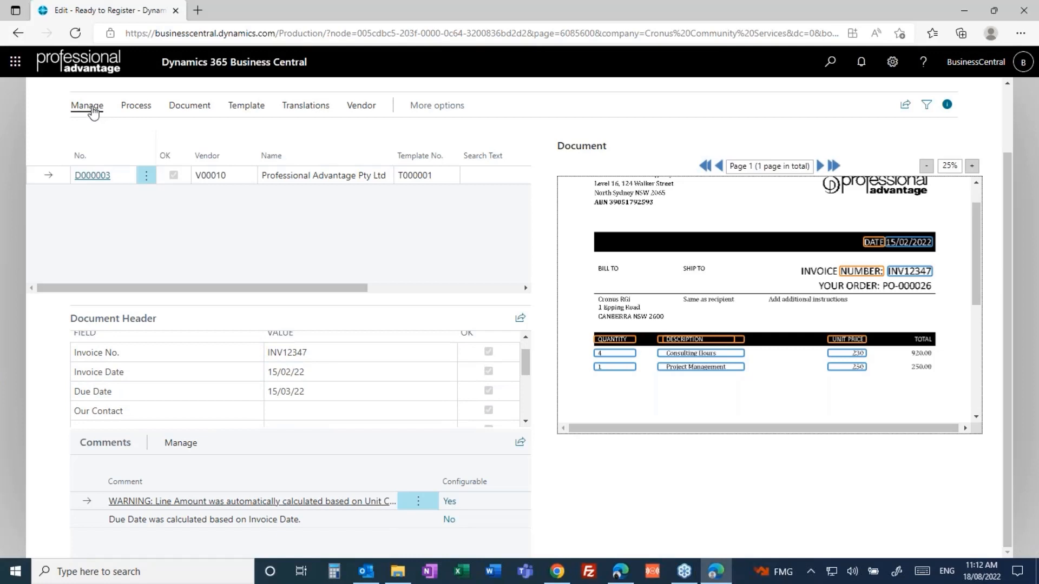
left_click(130, 107)
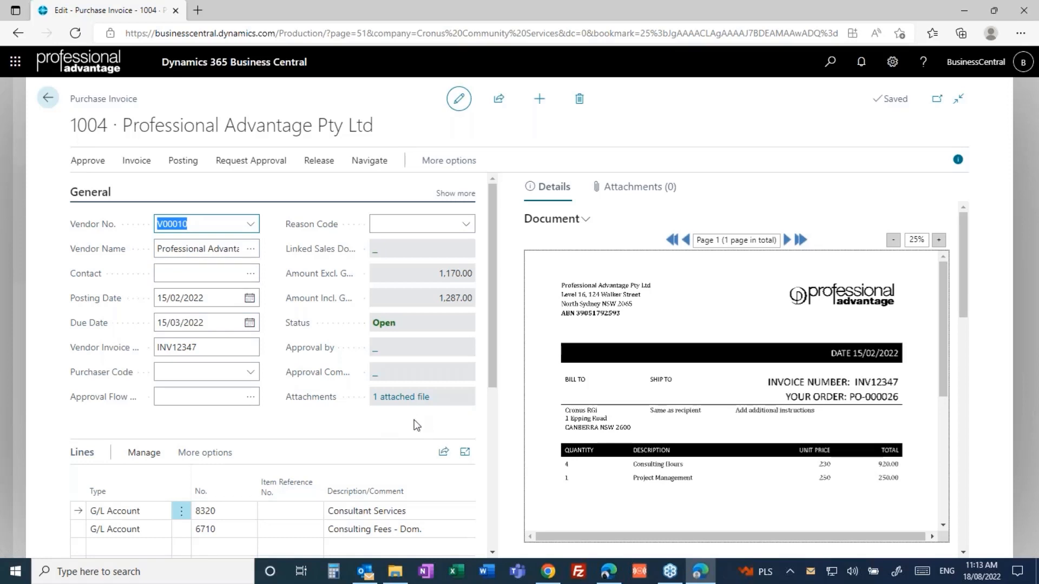
Review the purchase invoice's lines and try to send an approval request for it without an approval flow.
scroll(414, 441, "down", 2)
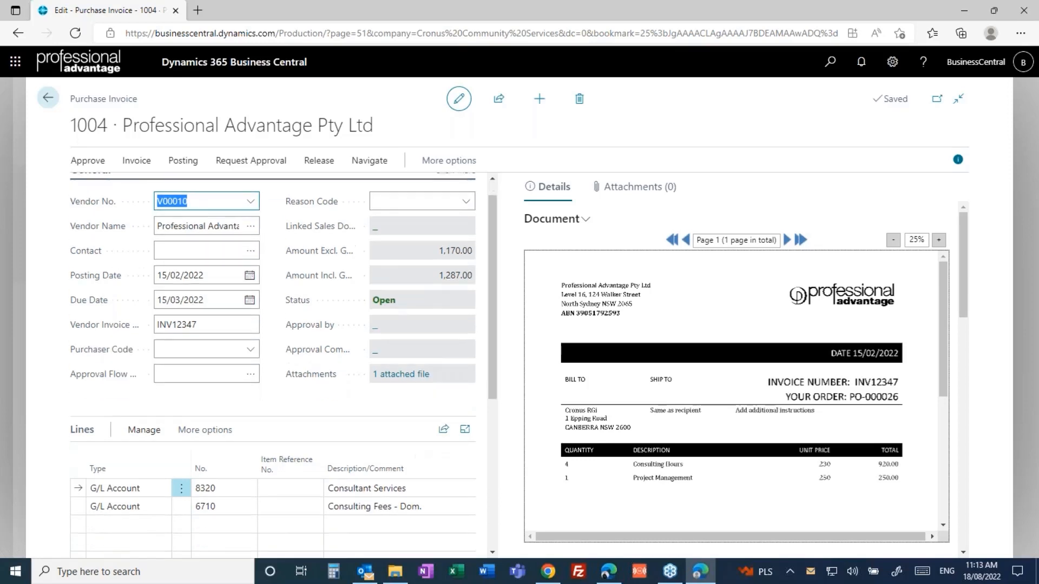
scroll(442, 401, "down", 5)
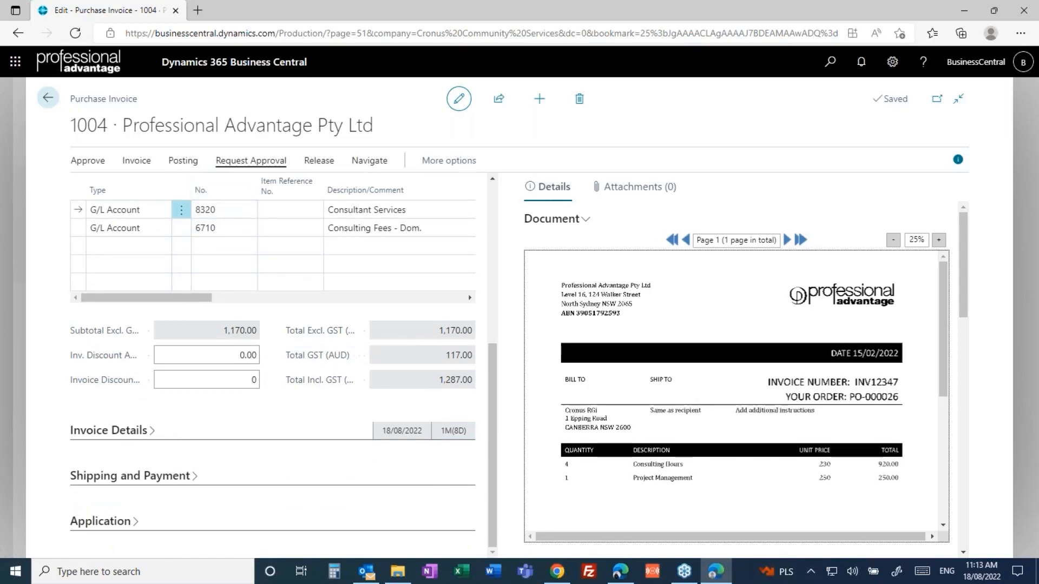
left_click(251, 160)
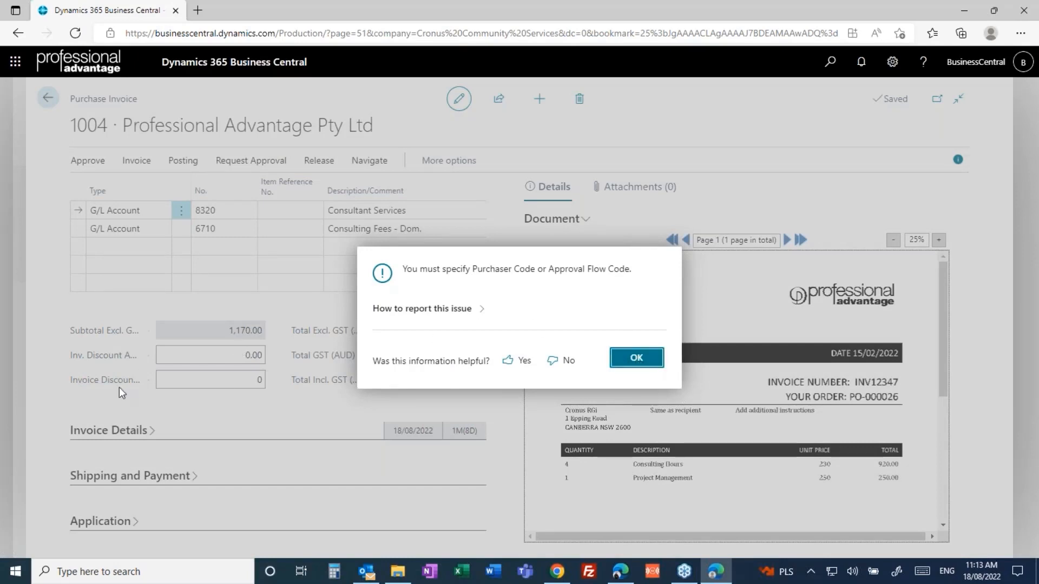
key("Return")
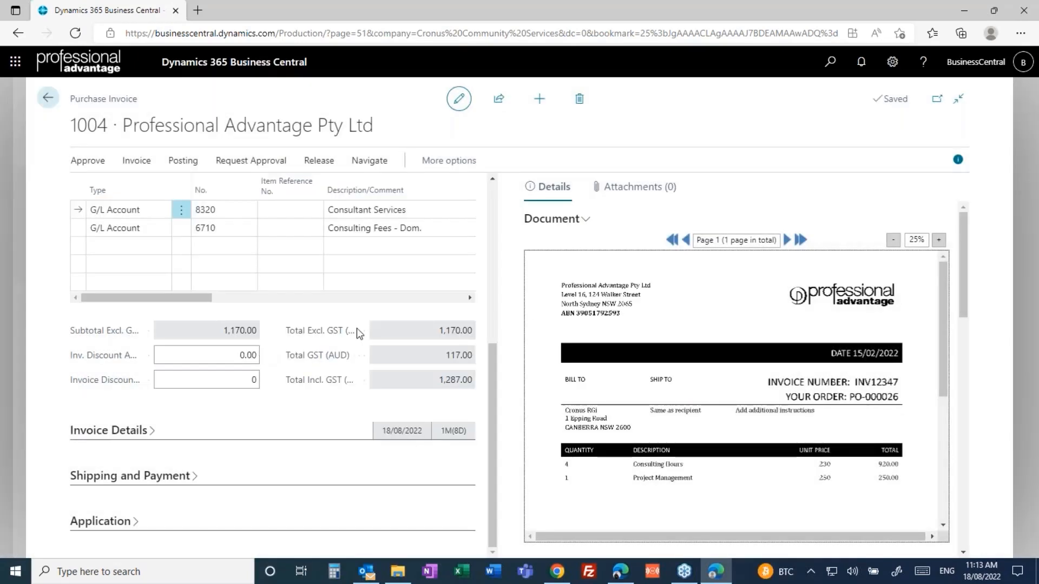
Set the purchase invoice's approval flow code to NONCAP.
scroll(479, 281, "up", 3)
left_click(251, 269)
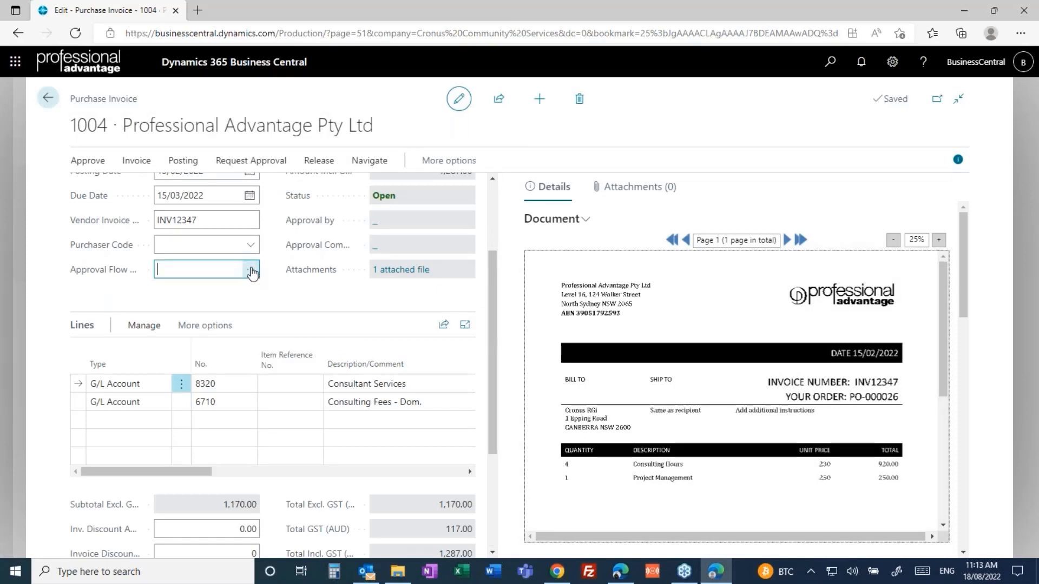
left_click(251, 271)
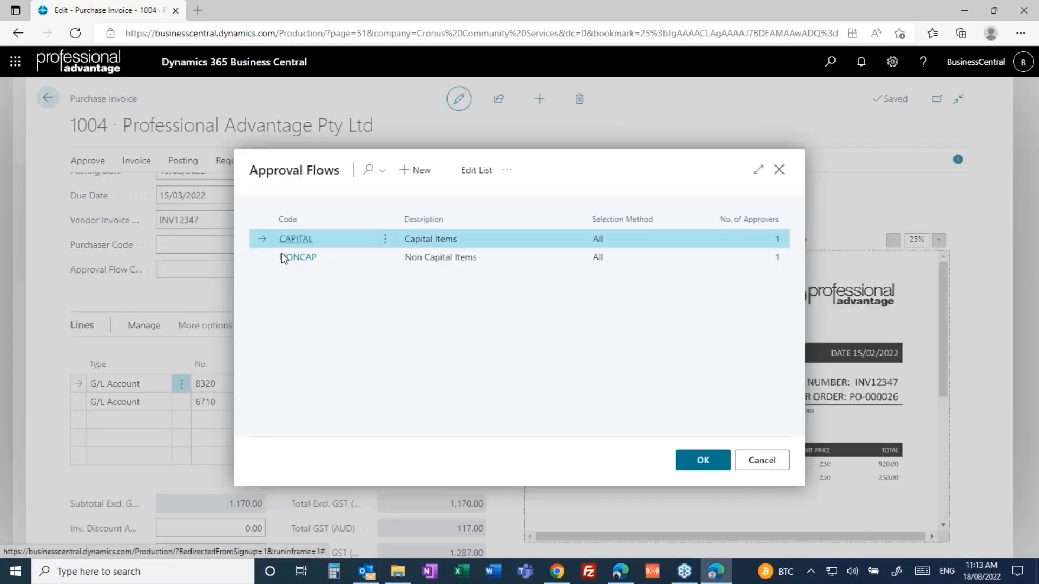
left_click(316, 260)
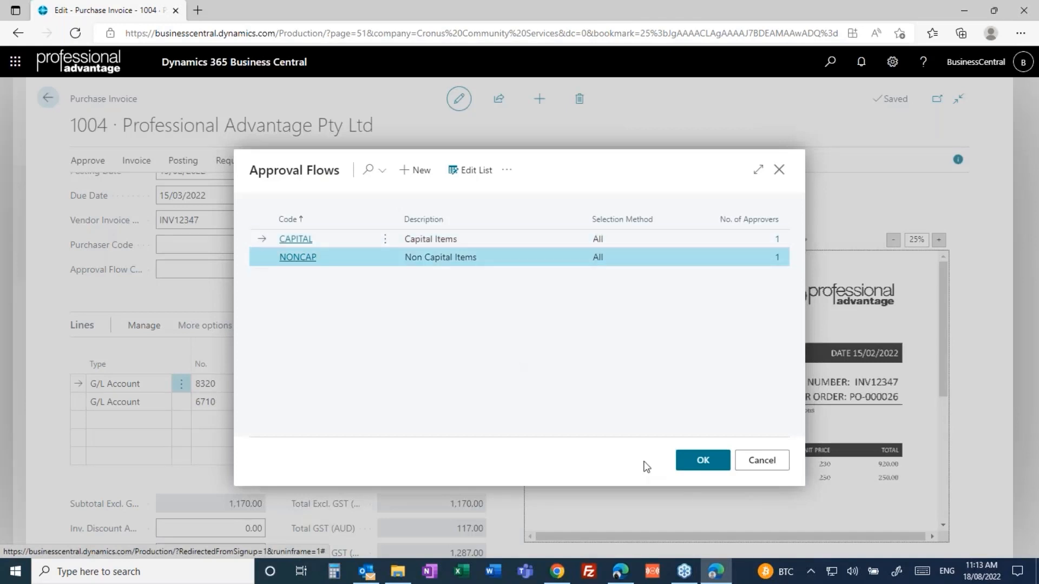
left_click(697, 461)
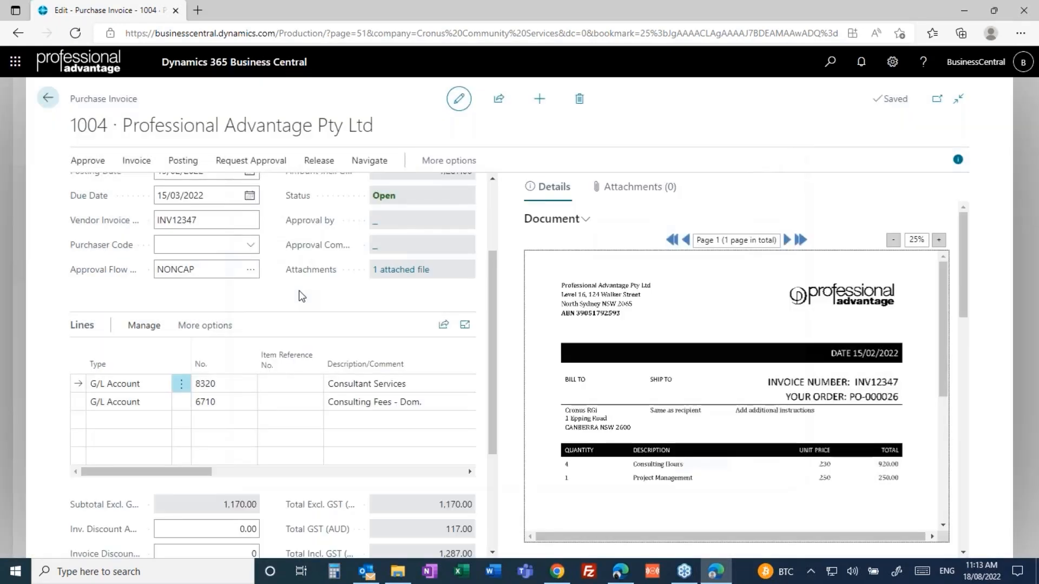
Send the approval request for the purchase invoice and exit the document without posting it.
left_click(238, 162)
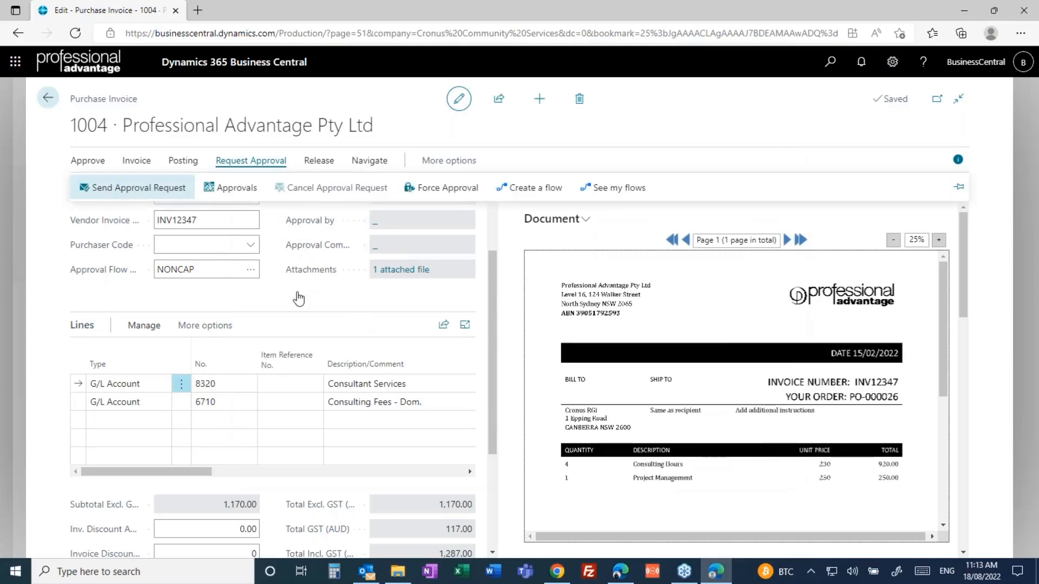
left_click(298, 299)
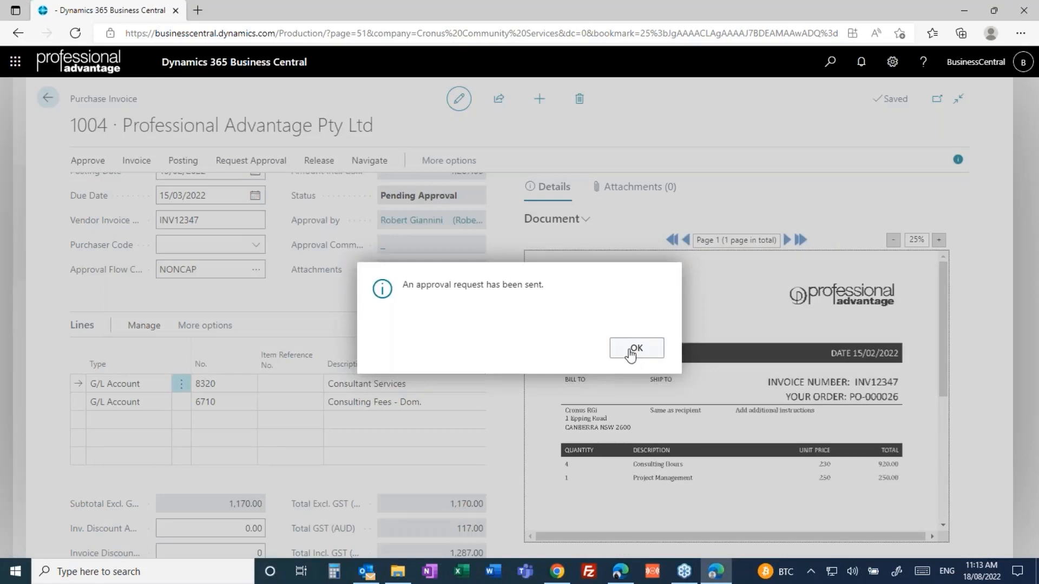
left_click(636, 348)
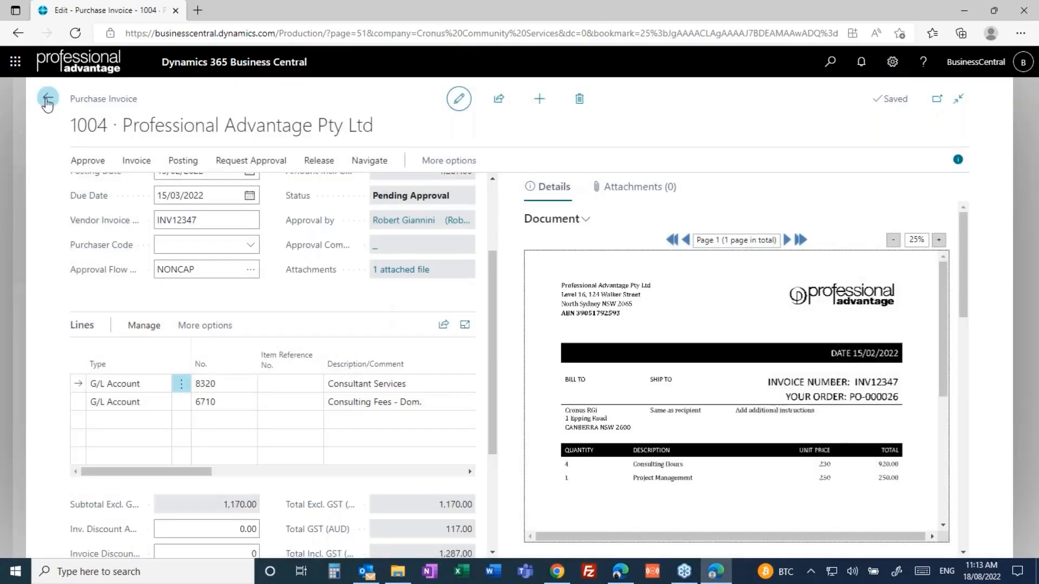
left_click(963, 71)
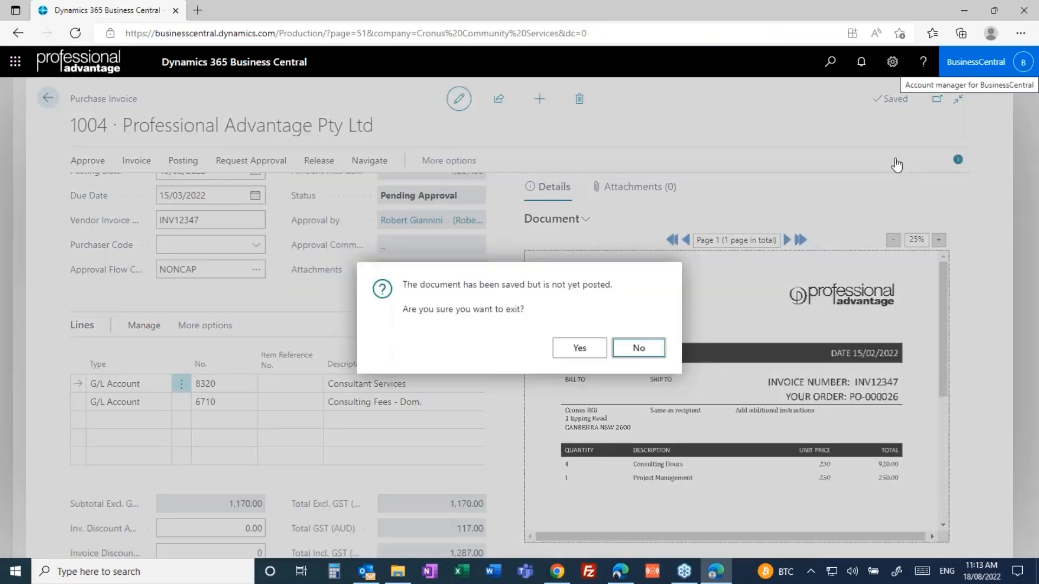
left_click(579, 349)
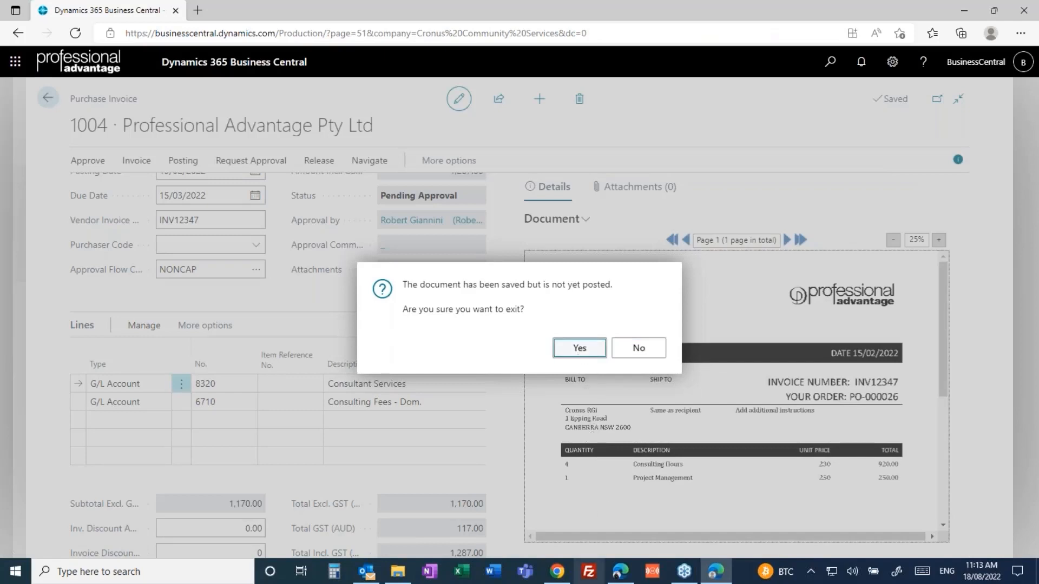
Exit the unposted purchase invoice and check the approver's home page for pending requests to approve.
key("Return")
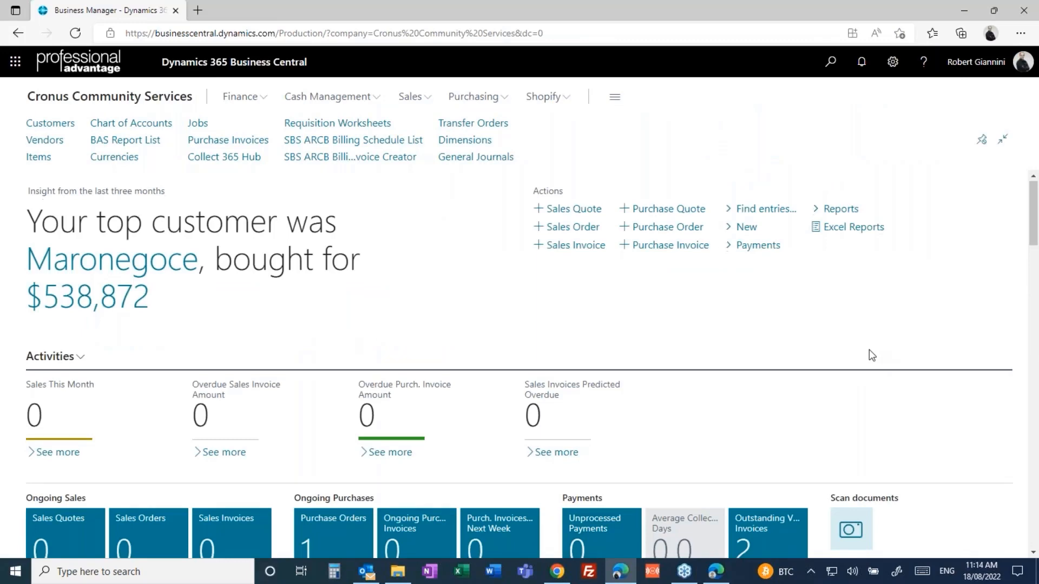
scroll(870, 355, "down", 1)
scroll(871, 355, "down", 10)
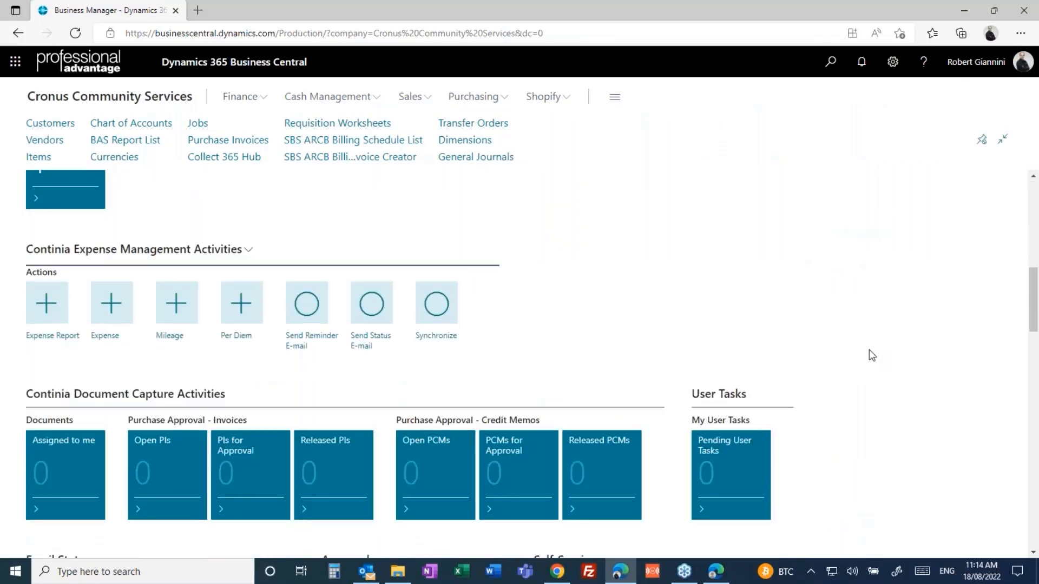
scroll(871, 355, "down", 6)
scroll(870, 355, "up", 3)
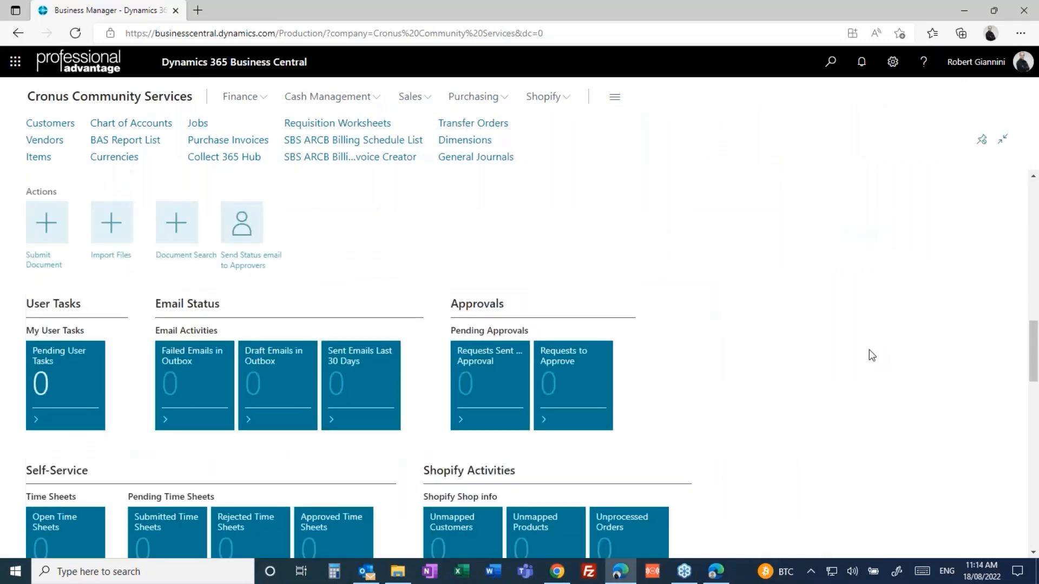
scroll(869, 352, "down", 4)
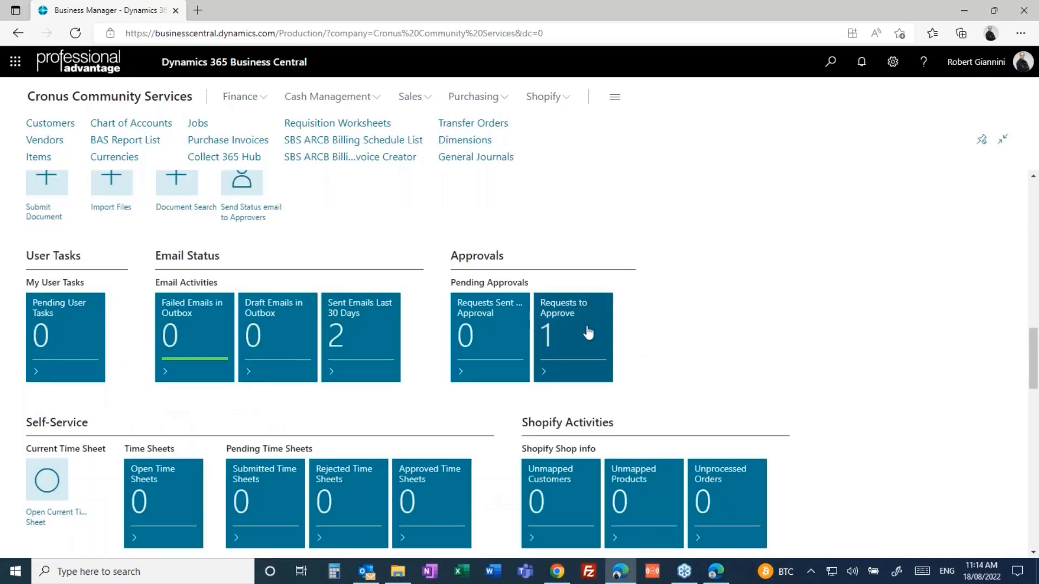
mouse_move(567, 341)
Switch to Outlook and examine the older purchase invoice approval and notification overview e-mails in the BC Dem folder.
mouse_move(366, 575)
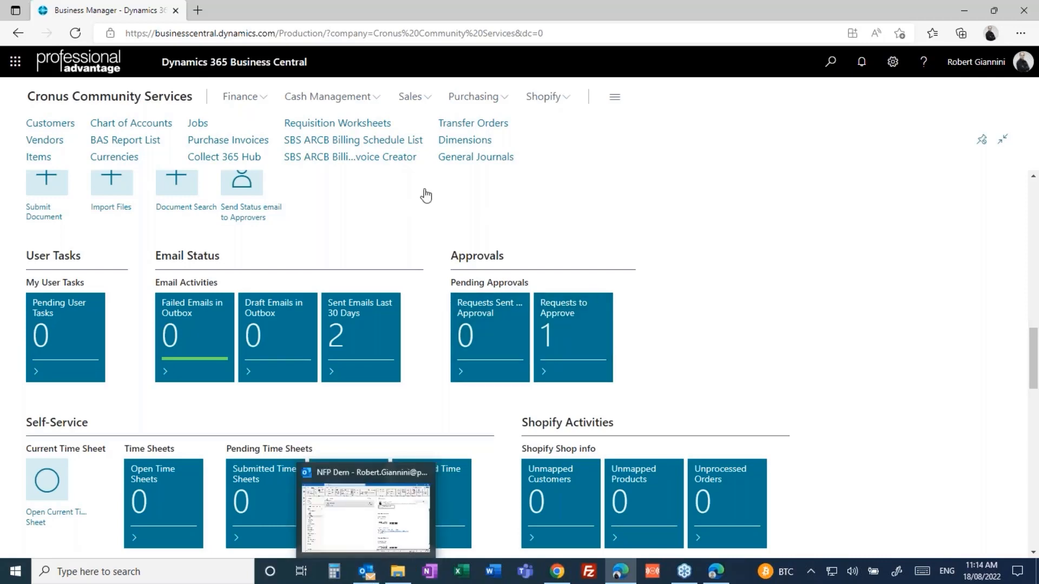
left_click(360, 476)
left_click(87, 204)
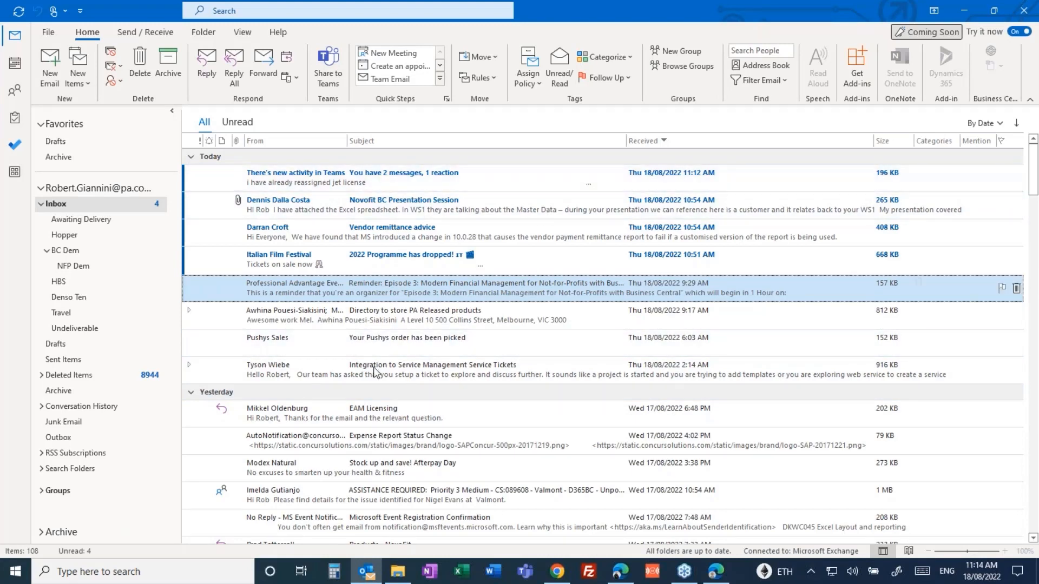
left_click(64, 250)
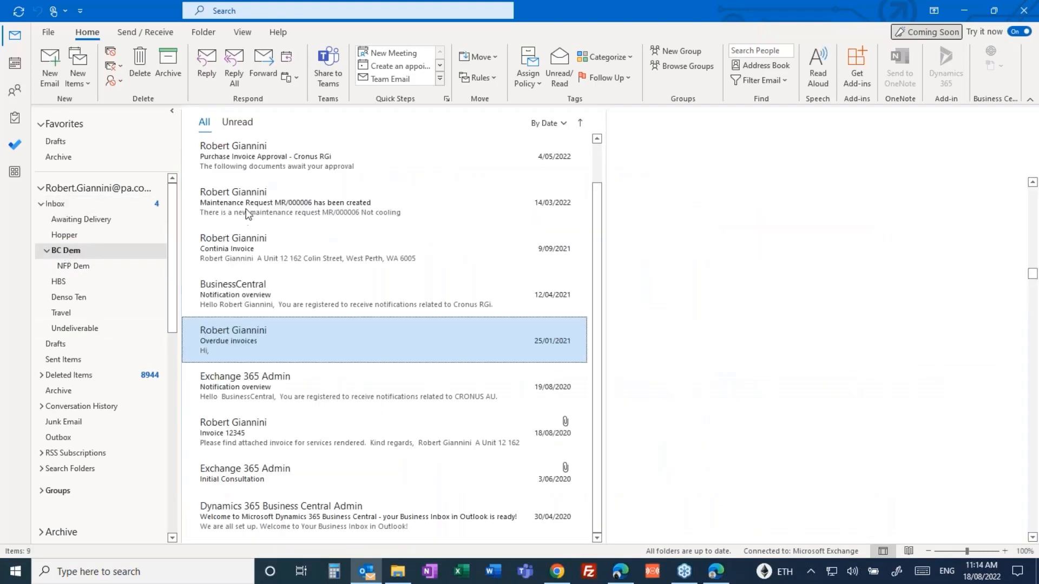
left_click(454, 168)
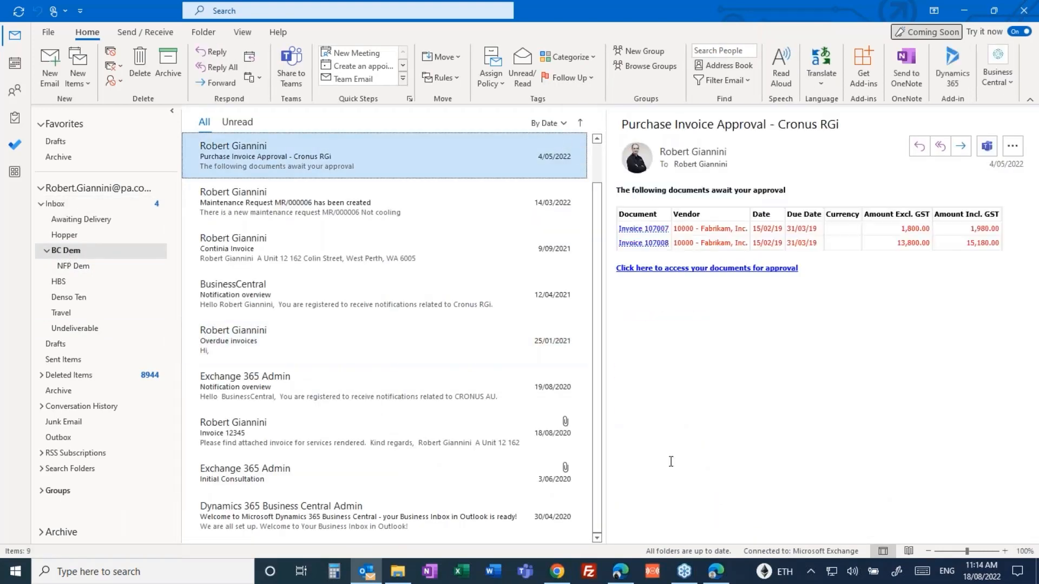
left_click(281, 299)
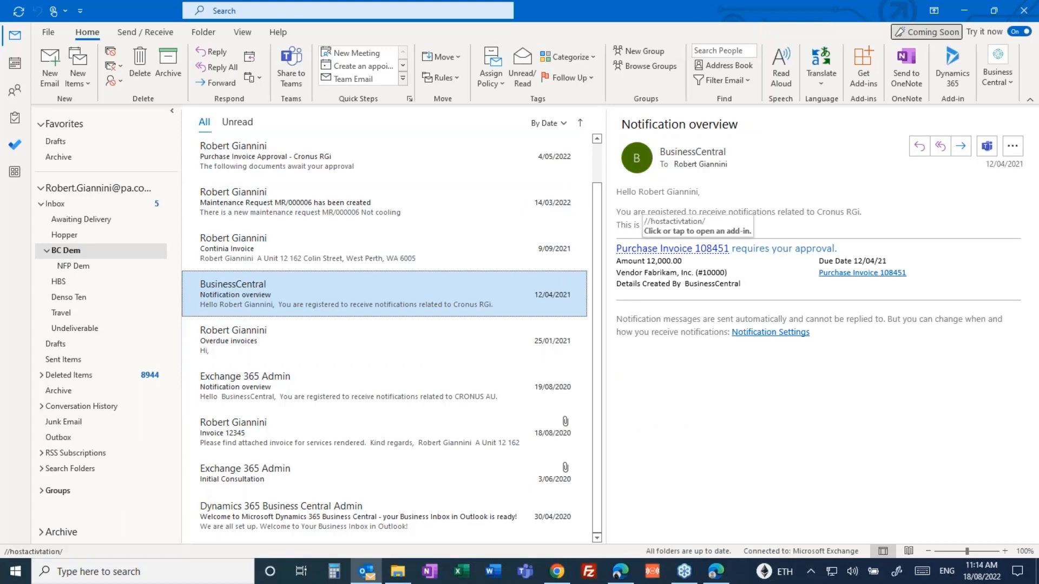
Open the newest Notification overview e-mail from BusinessCentral in the Inbox.
left_click(115, 205)
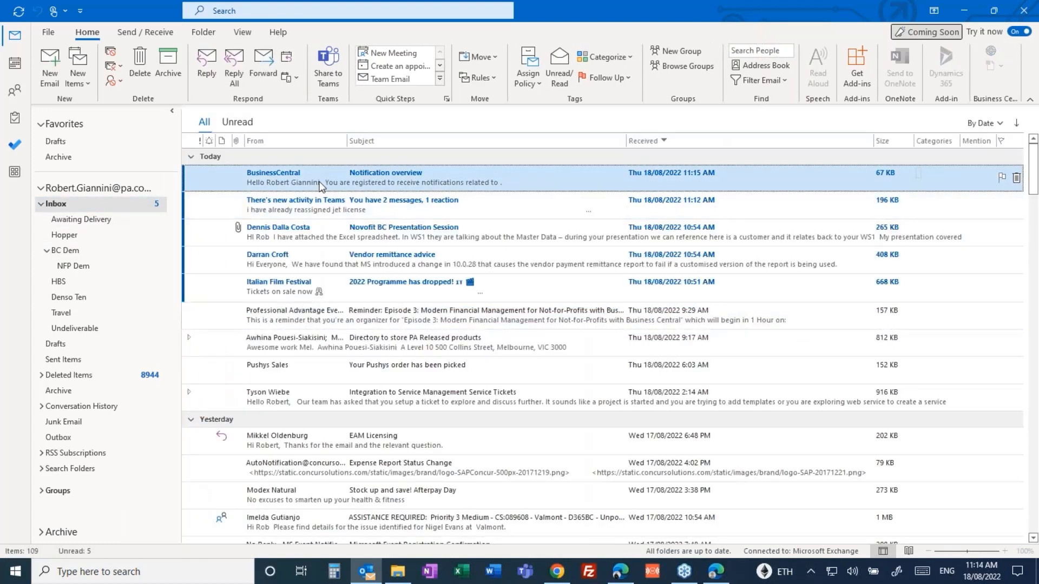
left_click(346, 210)
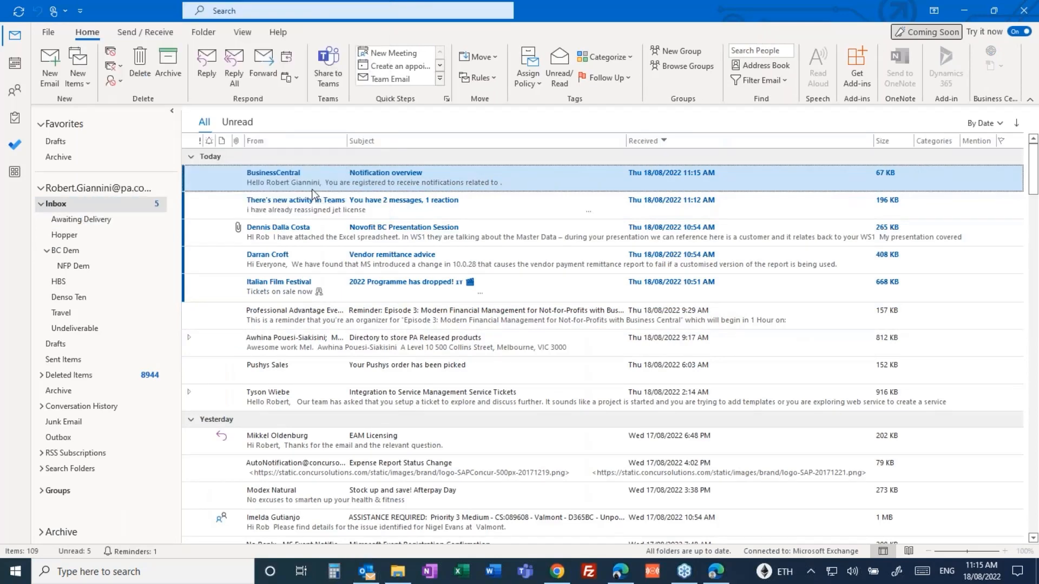
key("Return")
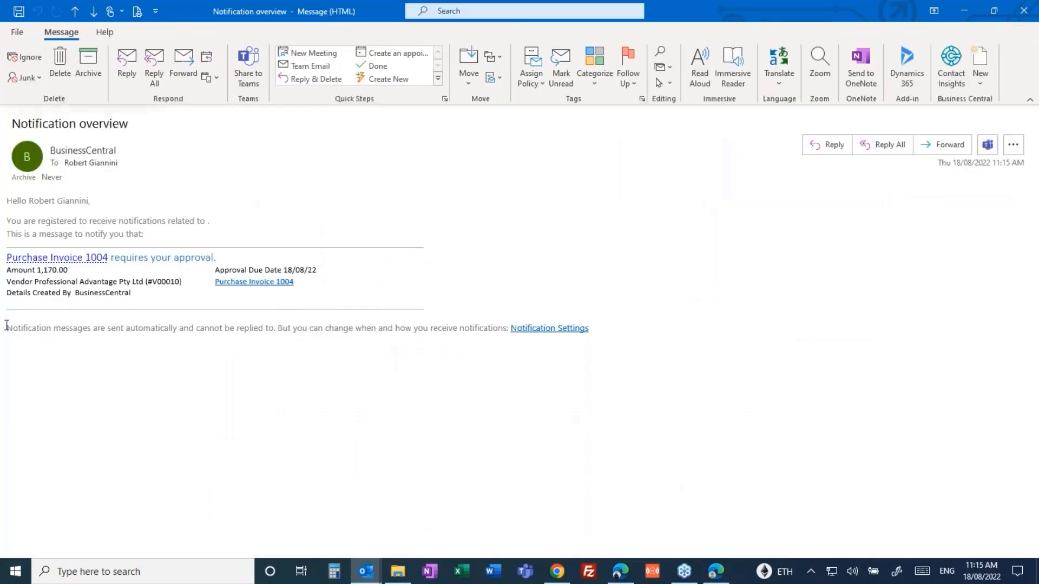
Display Purchase Invoice 1004 in the e-mail's document view by switching the add-in's company to Cronus Community Services.
left_click(65, 260)
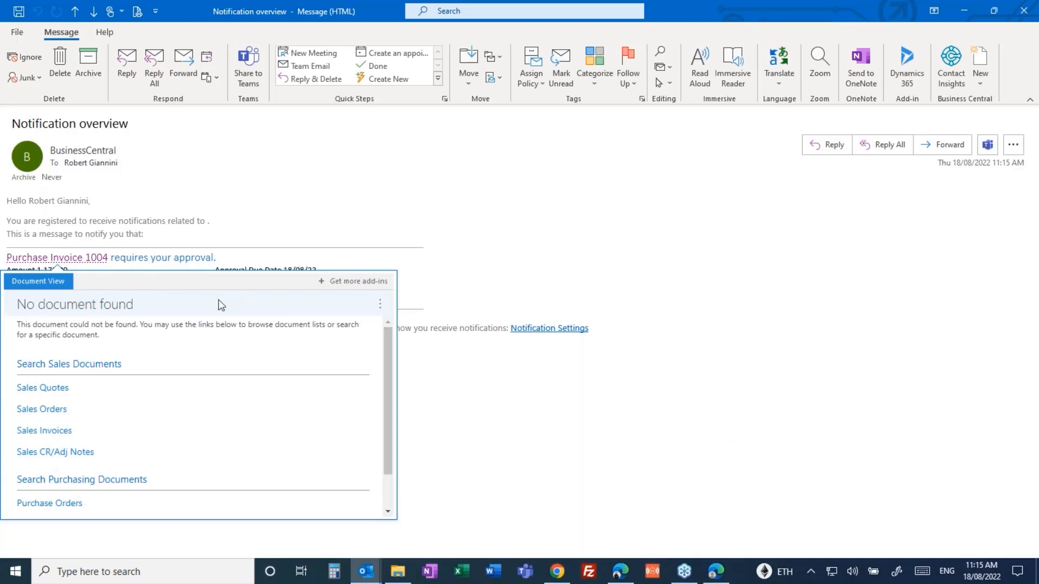
scroll(162, 422, "down", 2)
scroll(225, 415, "up", 2)
left_click(380, 304)
left_click(294, 352)
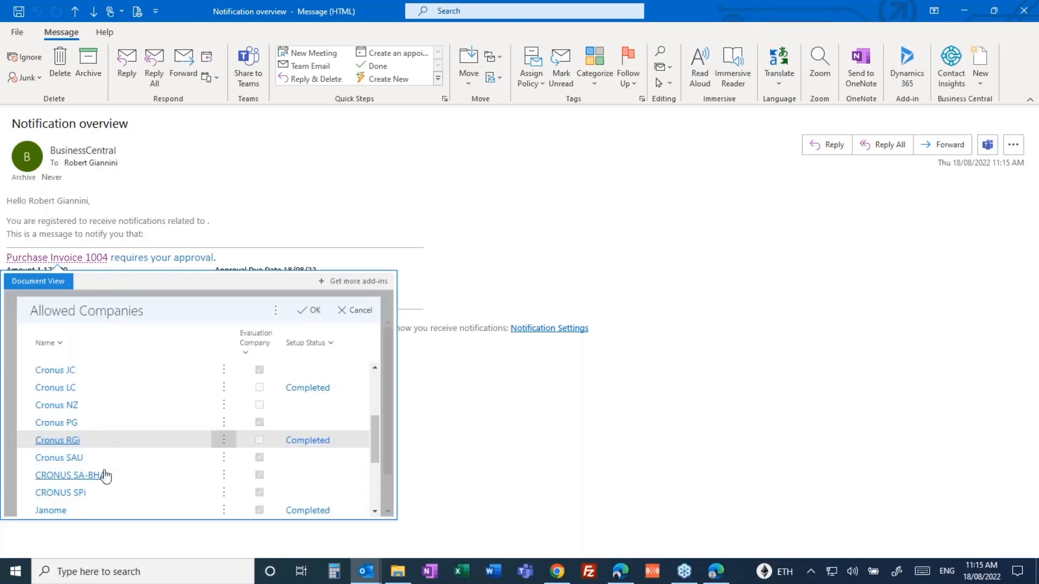
scroll(111, 464, "up", 3)
left_click(108, 413)
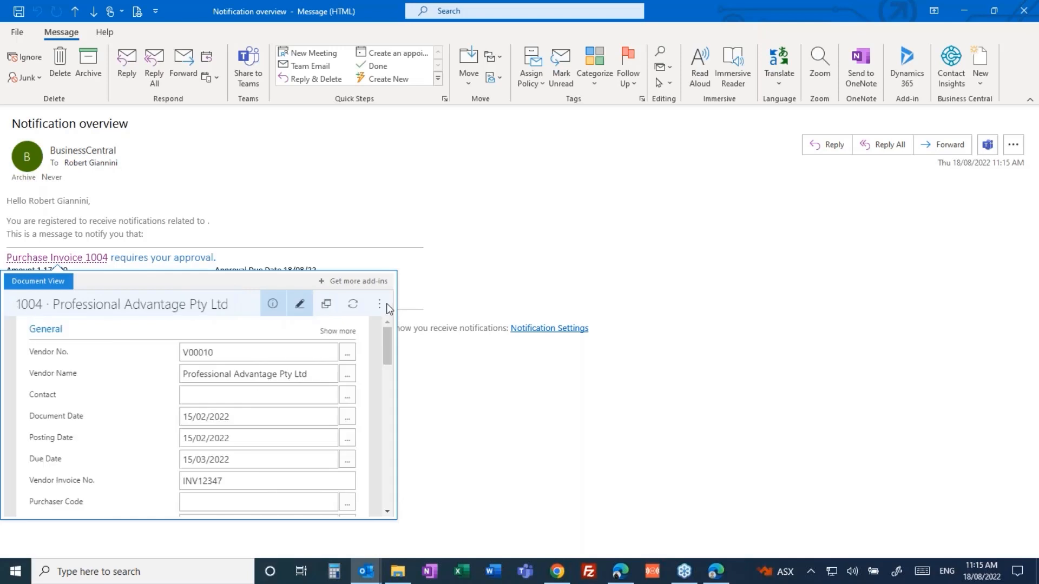
Approve purchase invoice 1004 from the e-mail's document view and dismiss the view.
left_click(383, 307)
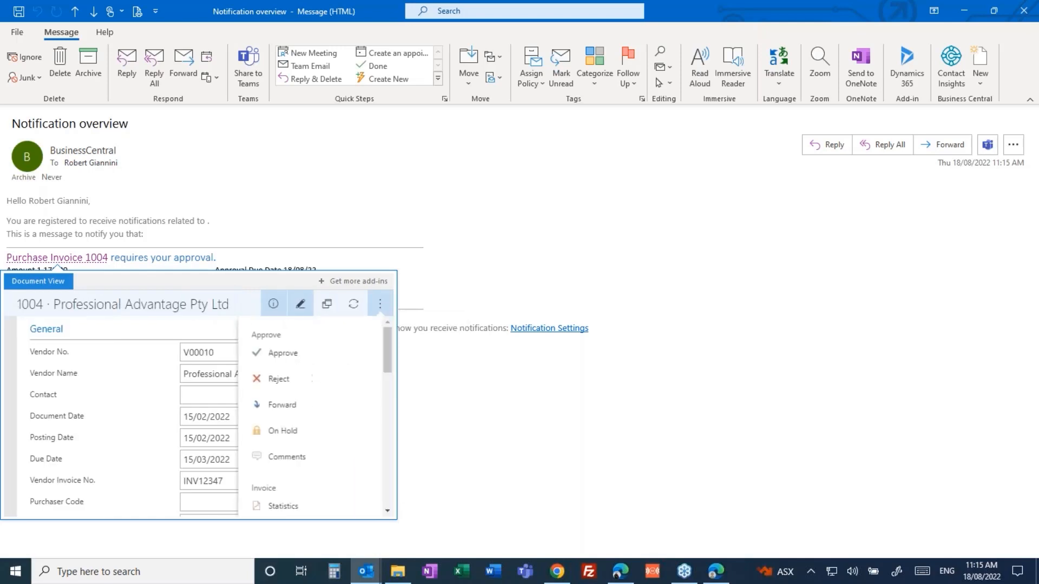
left_click(288, 354)
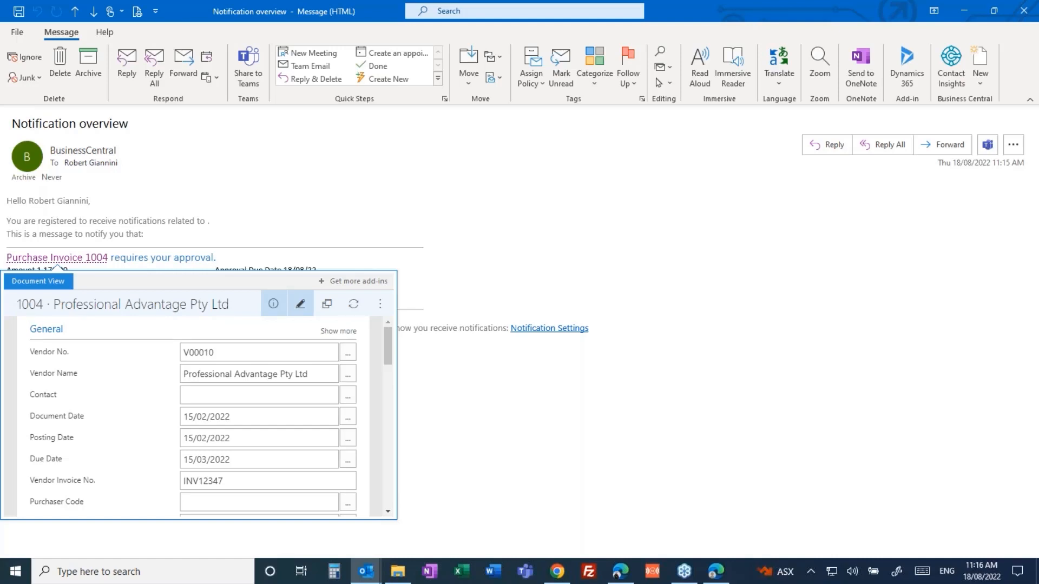
key("Escape")
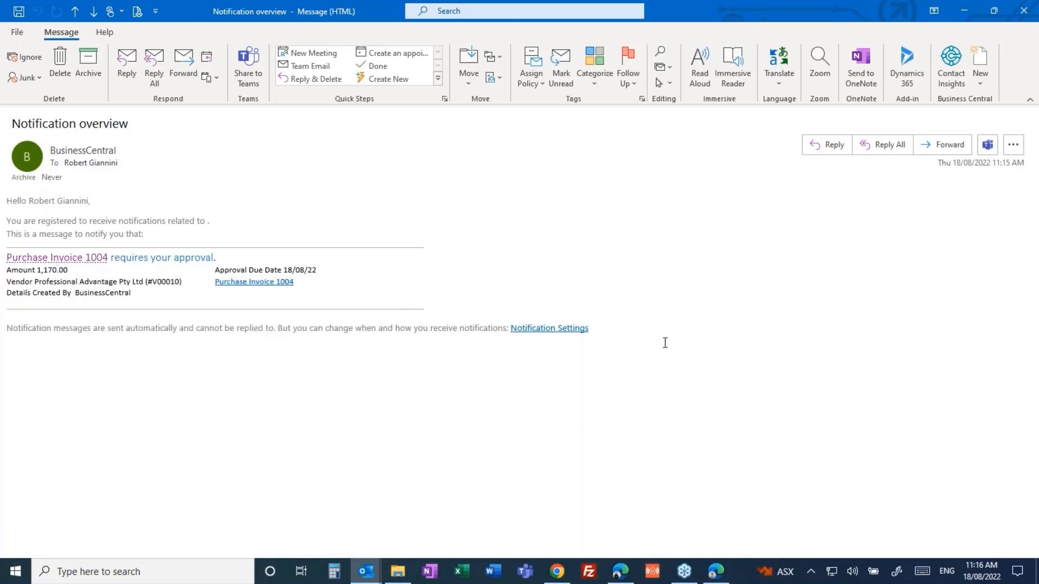
Close the notification e-mail and return to the Continia Document Capture Activities in Business Central.
left_click(1025, 13)
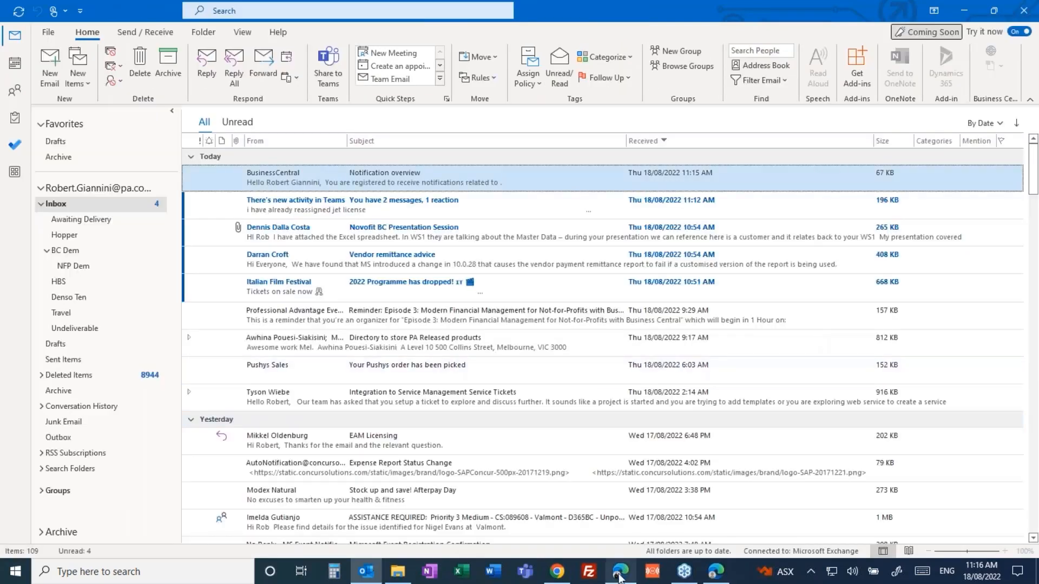
left_click(621, 571)
scroll(648, 394, "up", 15)
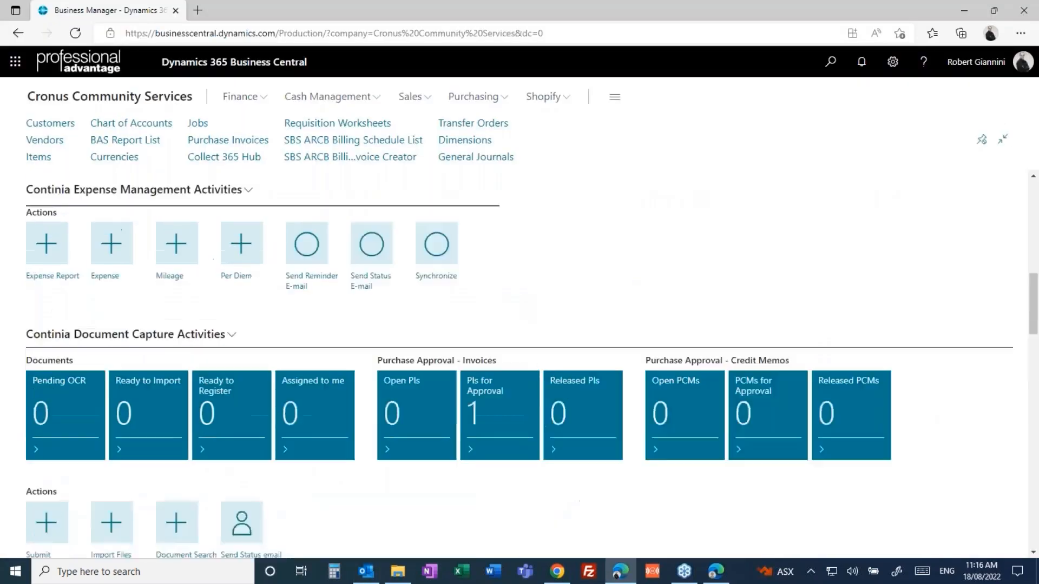